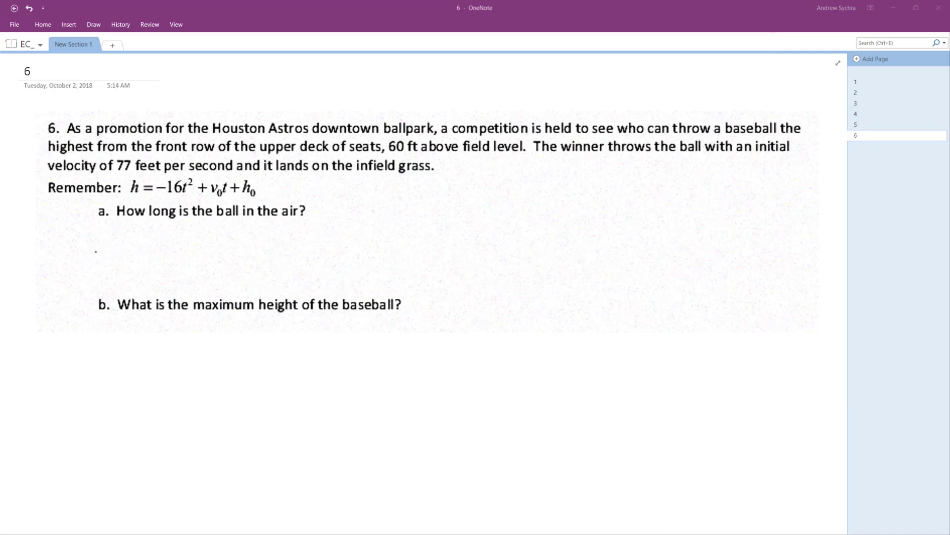
- Mark the h in the formula and begin writing -16 below question a
click(81, 249)
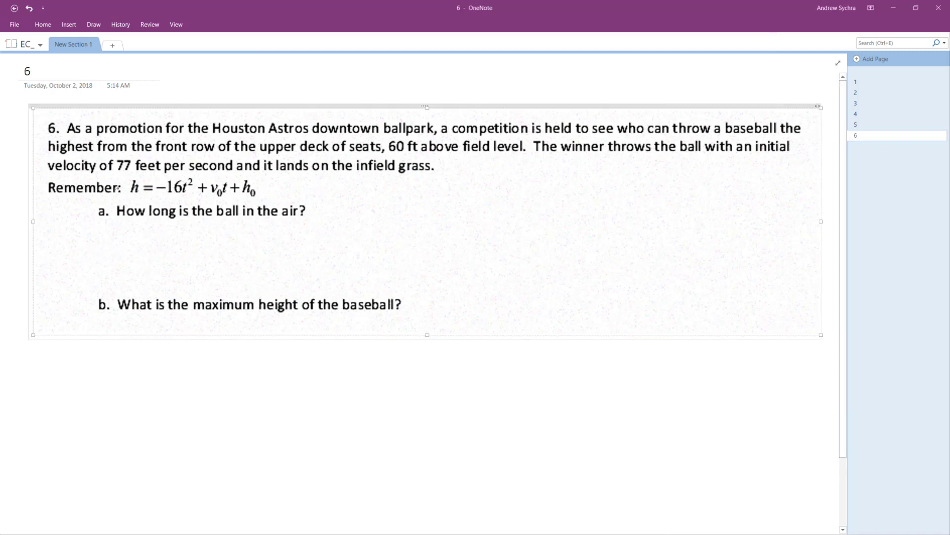
click(130, 189)
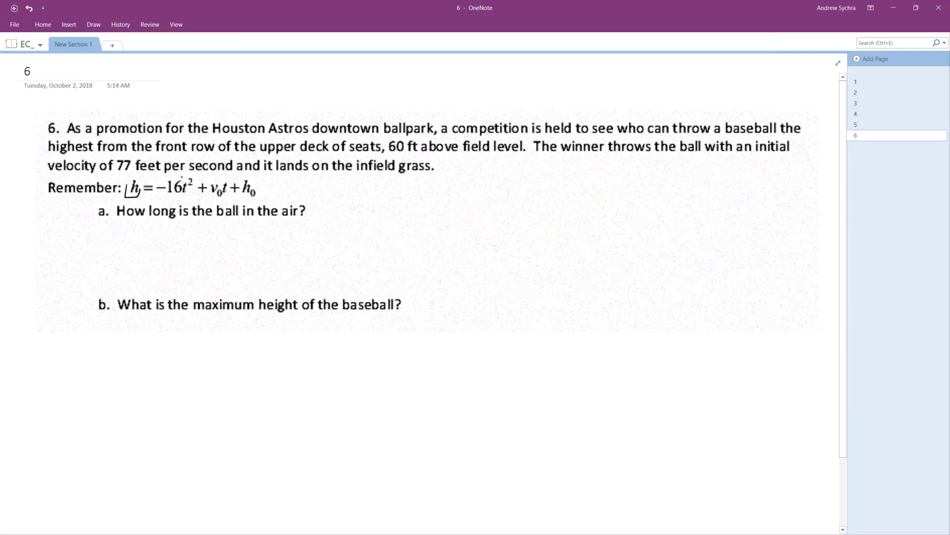
drag(62, 247, 91, 255)
mouse_move(102, 231)
mouse_down()
mouse_move(100, 254)
mouse_move(124, 248)
mouse_up()
- Finish the handwritten equation as -16t² + 77t + 60 = 0 with an arrow
drag(114, 239, 163, 241)
mouse_move(157, 232)
mouse_down()
mouse_move(158, 250)
mouse_move(239, 253)
mouse_move(253, 237)
mouse_move(276, 249)
mouse_move(290, 237)
mouse_move(306, 250)
mouse_up()
mouse_move(332, 220)
mouse_down()
mouse_move(331, 245)
mouse_move(369, 238)
mouse_up()
drag(356, 245, 371, 243)
drag(397, 219, 398, 221)
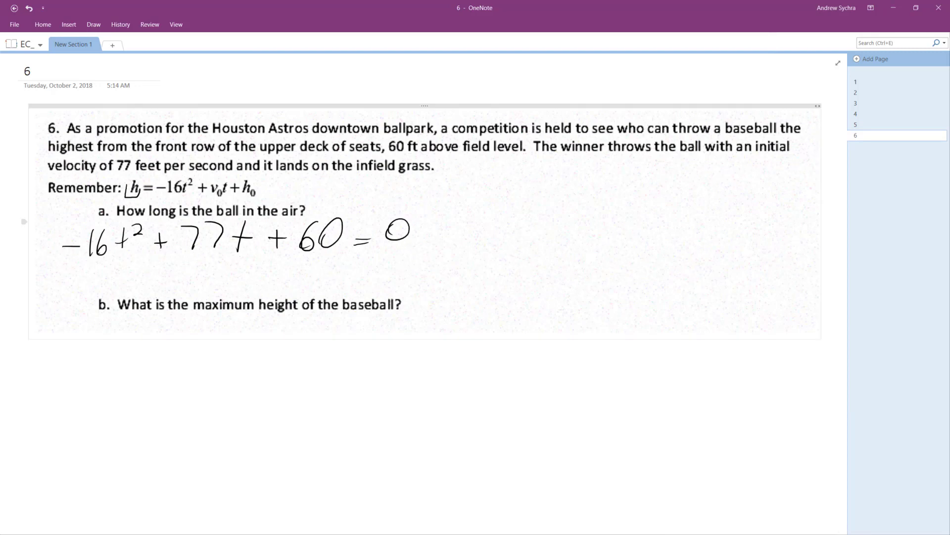
drag(429, 220, 446, 239)
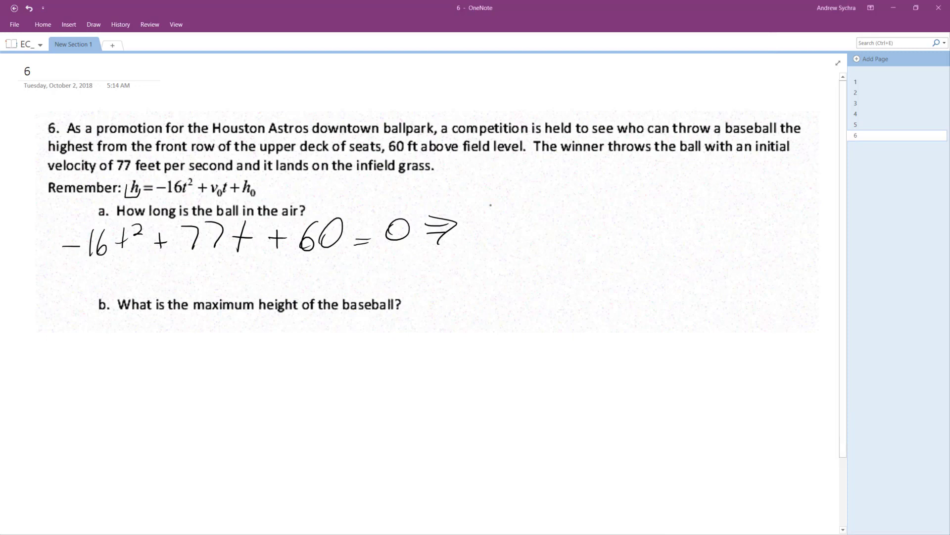
- Handwrite "t = 5.5 seconds" right after the arrow on question a's line
mouse_move(495, 197)
mouse_down()
mouse_move(496, 238)
mouse_move(507, 217)
mouse_up()
drag(513, 223, 543, 207)
drag(543, 208, 535, 239)
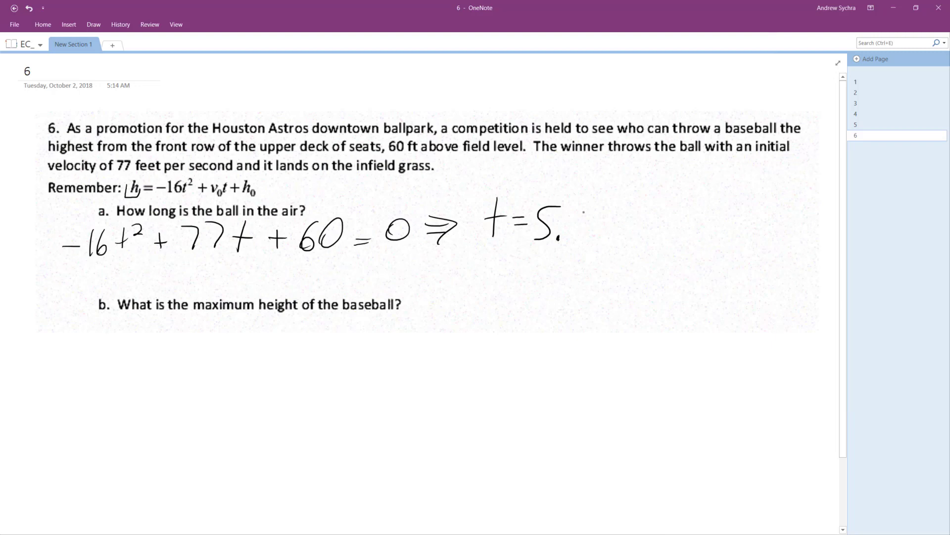
mouse_move(591, 212)
mouse_down()
mouse_move(572, 236)
mouse_move(610, 239)
mouse_up()
mouse_move(630, 229)
mouse_down()
mouse_move(624, 240)
mouse_move(659, 237)
mouse_up()
drag(671, 214, 667, 233)
drag(688, 222, 673, 241)
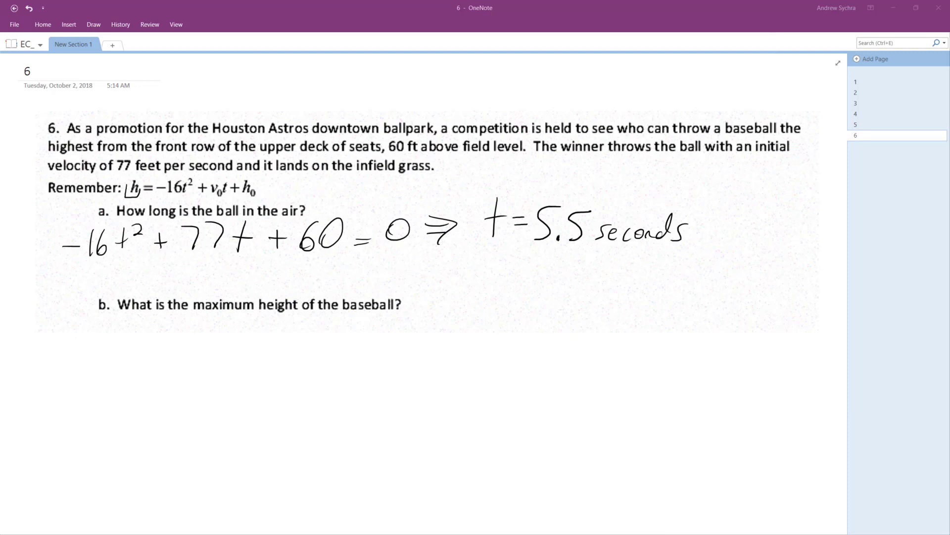
- Handwrite -b/2a followed by an arrow below question b
drag(42, 356, 83, 356)
mouse_move(59, 367)
mouse_down()
mouse_move(92, 365)
mouse_move(79, 392)
mouse_up()
drag(81, 381, 98, 390)
drag(113, 368, 126, 379)
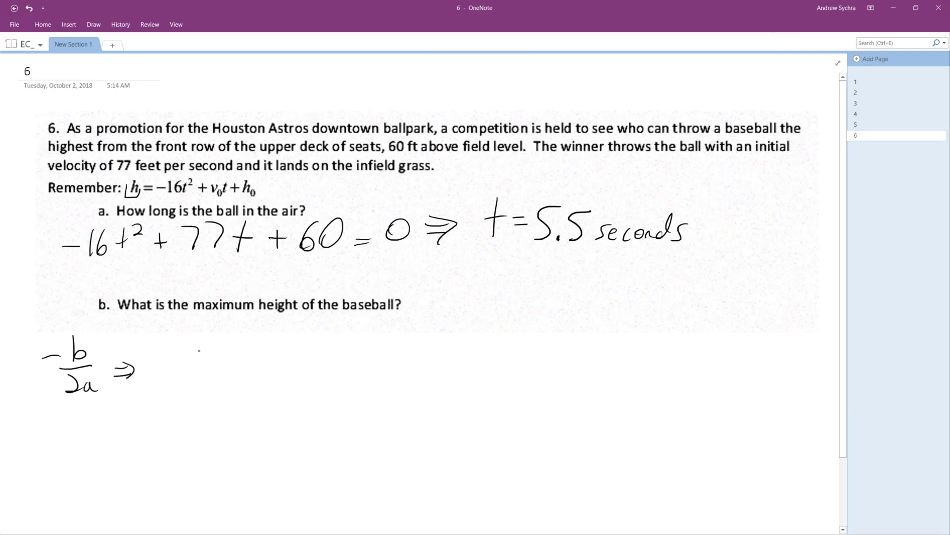
- Ink the fraction -77 over -32 followed by an equals sign
drag(181, 348, 202, 349)
mouse_move(202, 334)
mouse_down()
mouse_move(220, 351)
mouse_move(248, 350)
mouse_up()
drag(186, 367, 265, 357)
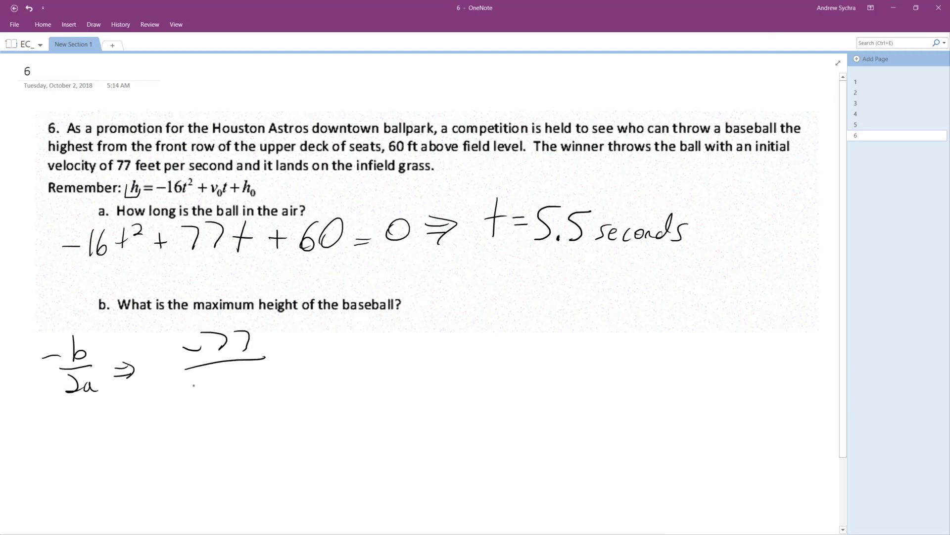
drag(176, 387, 250, 389)
drag(286, 358, 303, 358)
drag(289, 351, 302, 351)
- Handwrite "at 2.4 seconds" after the equals sign
drag(356, 354, 359, 372)
drag(373, 337, 374, 373)
drag(364, 358, 415, 372)
drag(443, 337, 444, 369)
mouse_move(426, 342)
mouse_down()
mouse_move(461, 368)
mouse_move(496, 366)
mouse_up()
drag(504, 368, 523, 363)
drag(538, 348, 532, 371)
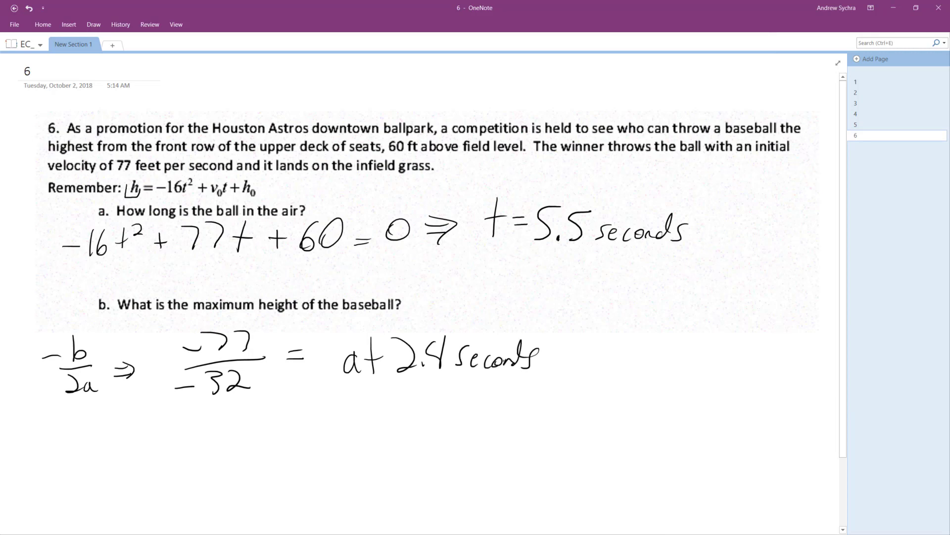
- Write 152.6 ft below, then circle 152.6 ft and t = 5.5 seconds
mouse_move(387, 411)
mouse_down()
mouse_move(388, 447)
mouse_move(401, 444)
mouse_up()
mouse_move(418, 413)
mouse_down()
mouse_move(443, 442)
mouse_move(454, 440)
mouse_up()
drag(487, 407, 478, 432)
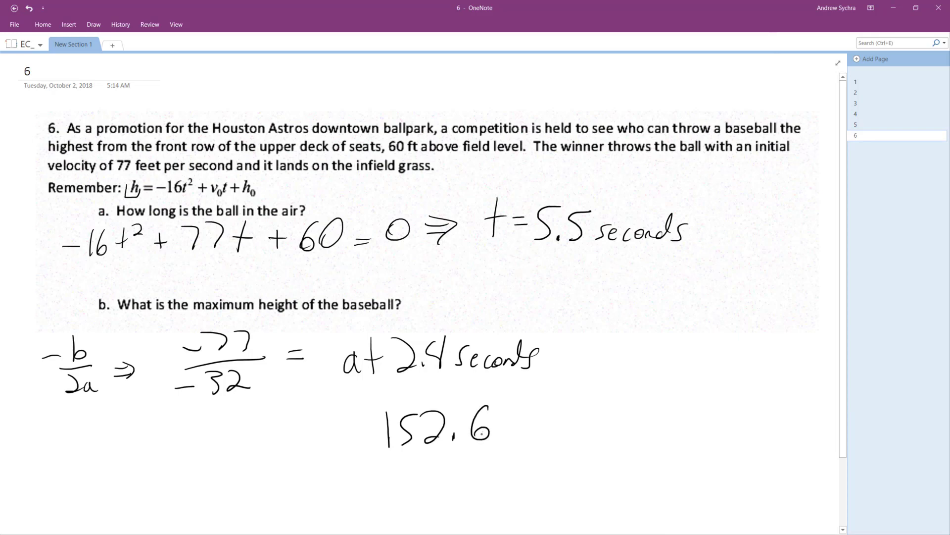
drag(518, 401, 510, 430)
drag(499, 420, 533, 434)
drag(518, 423, 544, 422)
mouse_move(380, 394)
mouse_down()
mouse_move(356, 416)
mouse_move(556, 461)
mouse_move(446, 382)
mouse_move(373, 397)
mouse_up()
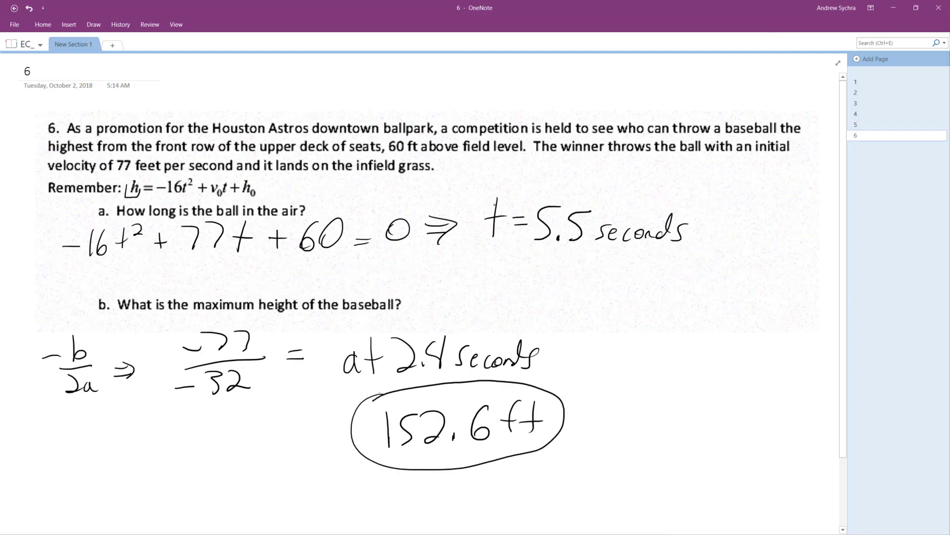
mouse_move(496, 187)
mouse_down()
mouse_move(517, 268)
mouse_move(711, 224)
mouse_move(520, 187)
mouse_move(483, 192)
mouse_up()
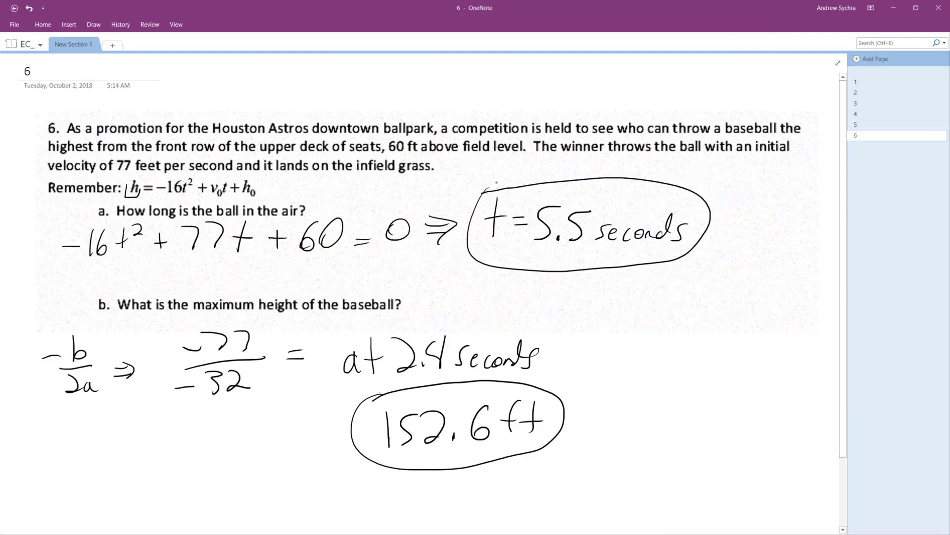